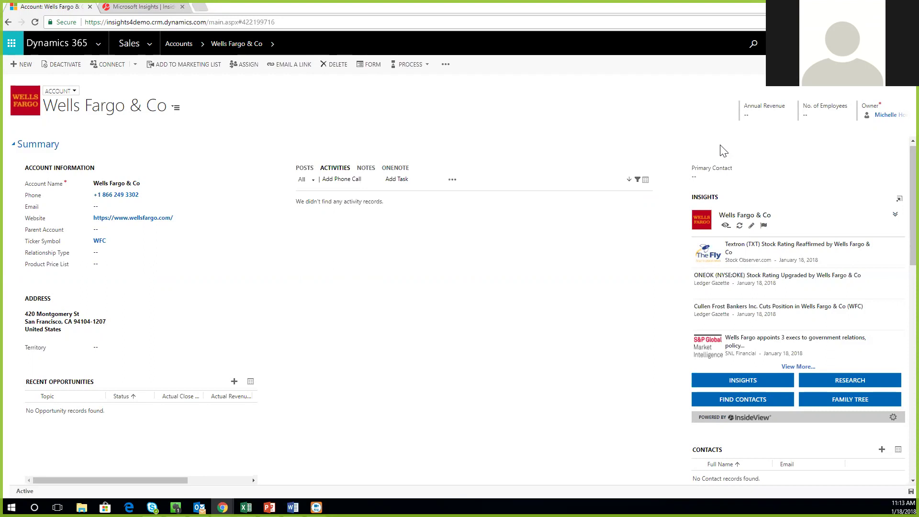
Sync the Wells Fargo & Co account with InsideView data, updating the default image, annual revenue to $87,679,000,000.00 and number of employees to 268,000
click(739, 226)
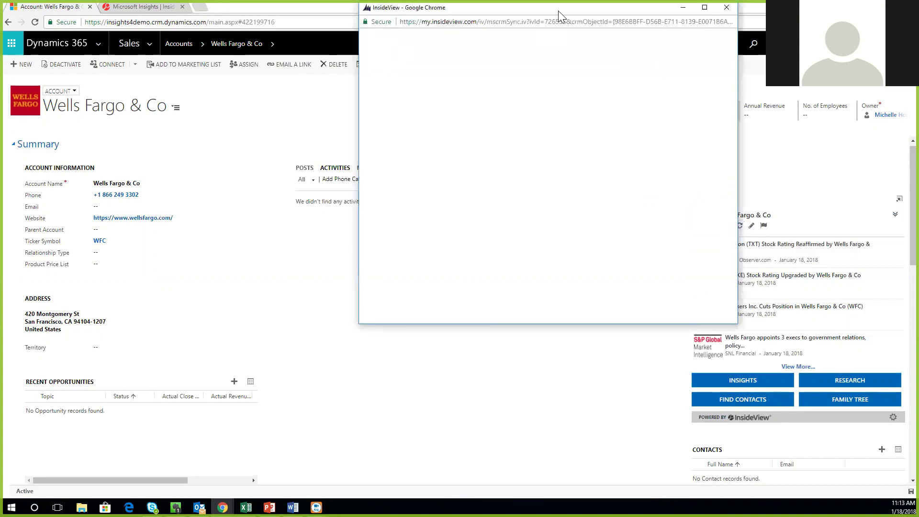
drag(558, 11, 530, 59)
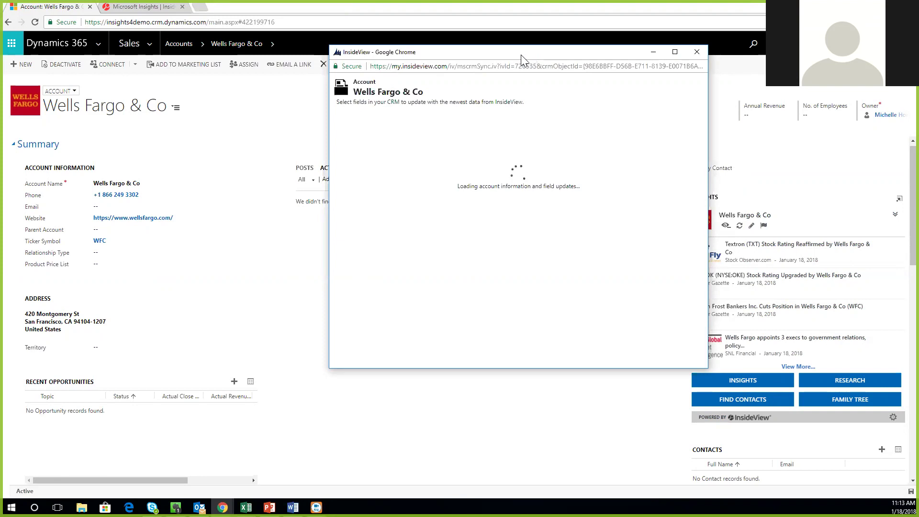
drag(517, 55, 509, 55)
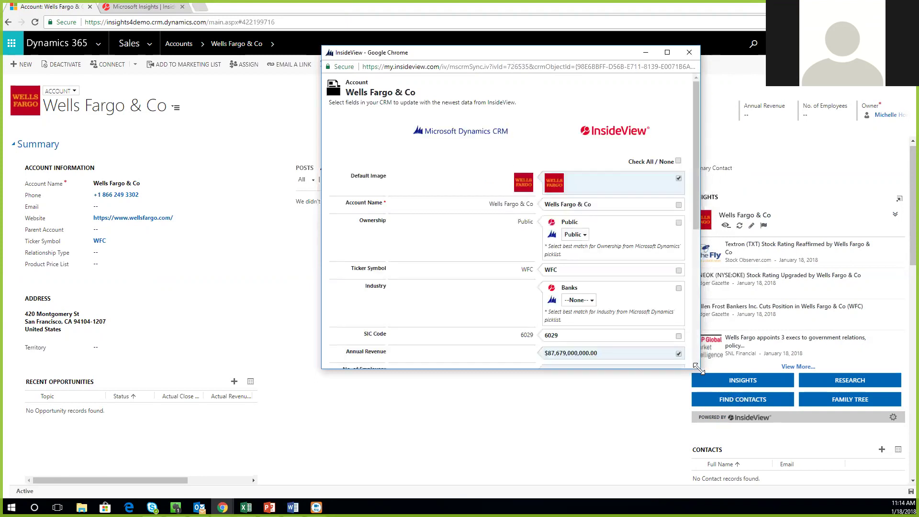
drag(696, 367, 725, 459)
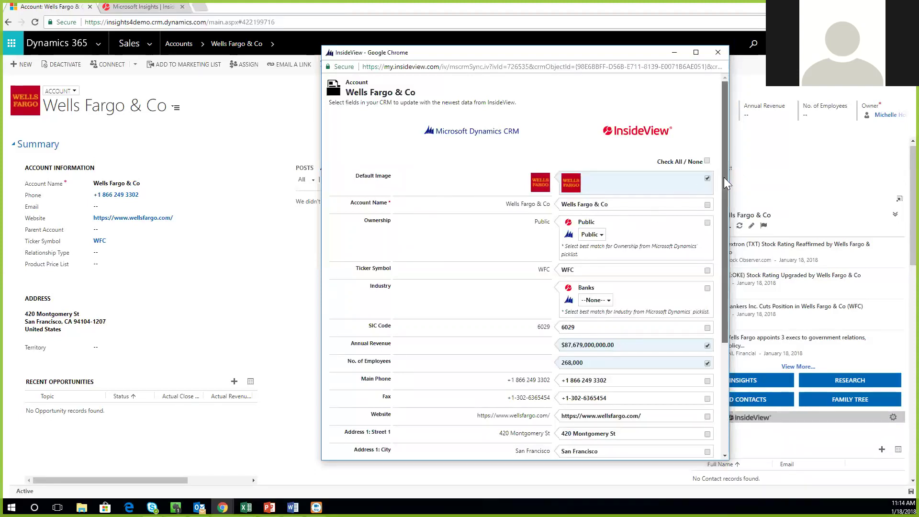
drag(724, 179, 723, 240)
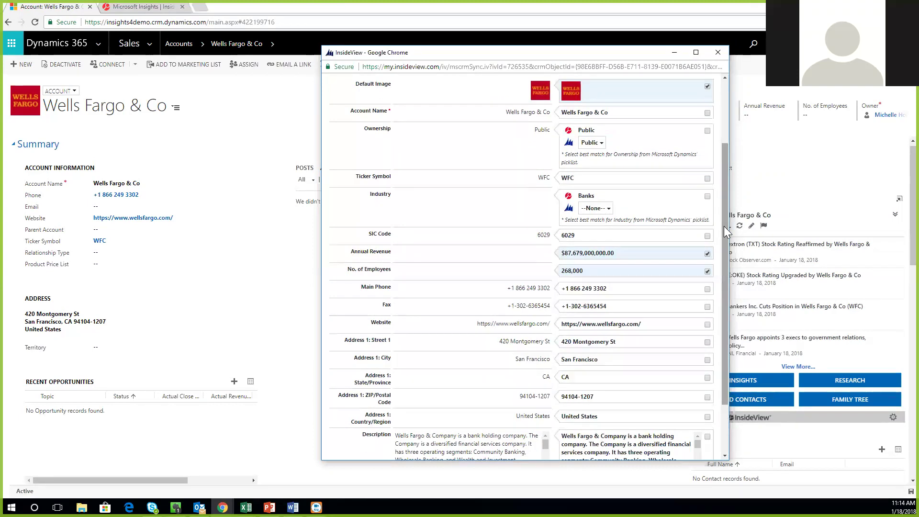
drag(724, 227, 722, 297)
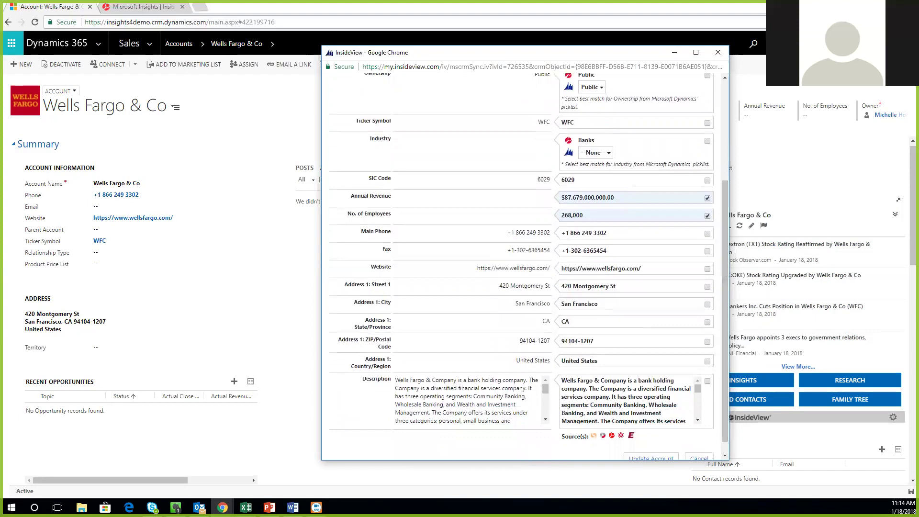
scroll(691, 367, down, 1)
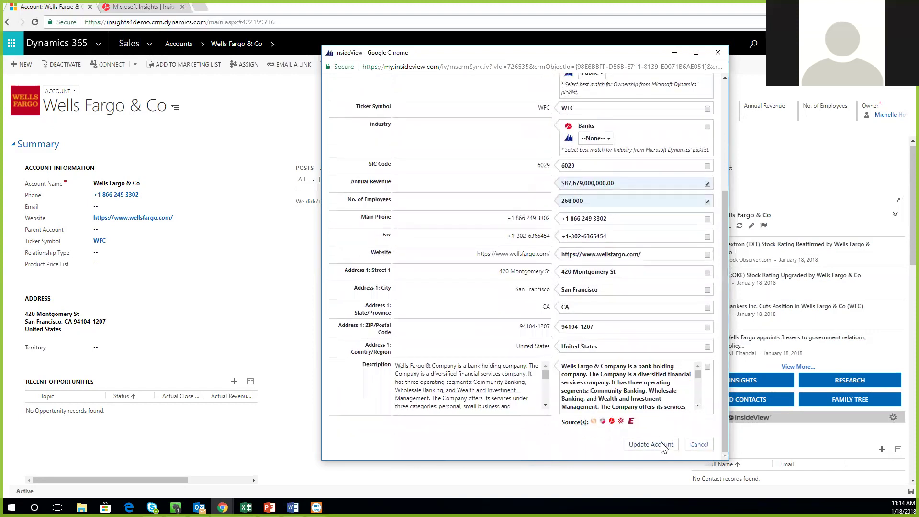
click(660, 447)
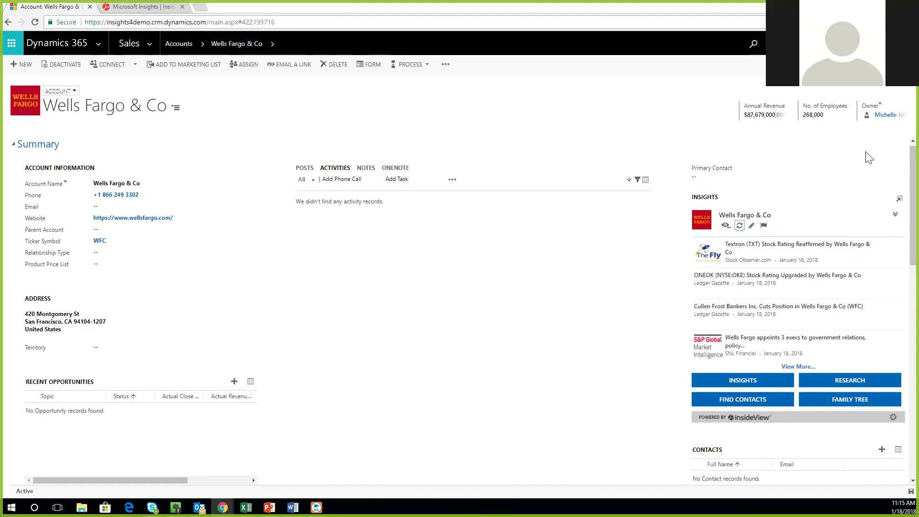
Review the Wells Fargo & Co account's insights, company research and family tree
click(742, 382)
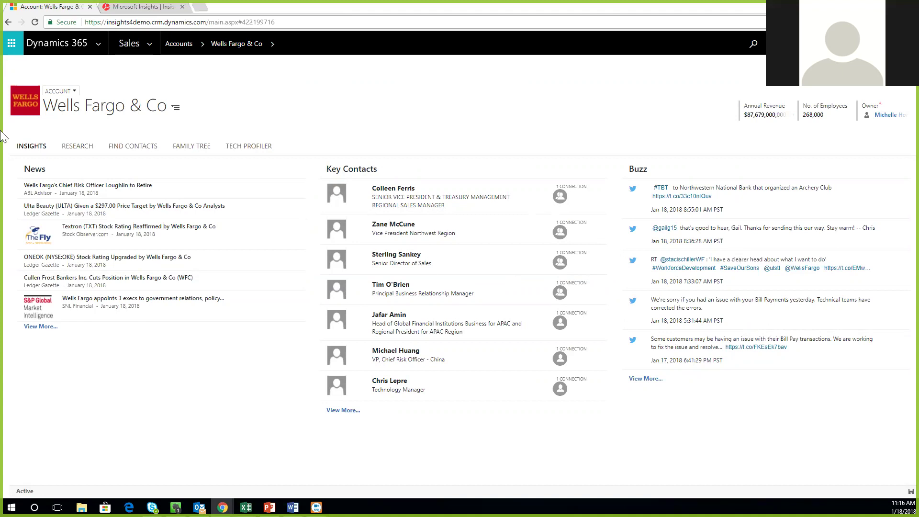
click(77, 146)
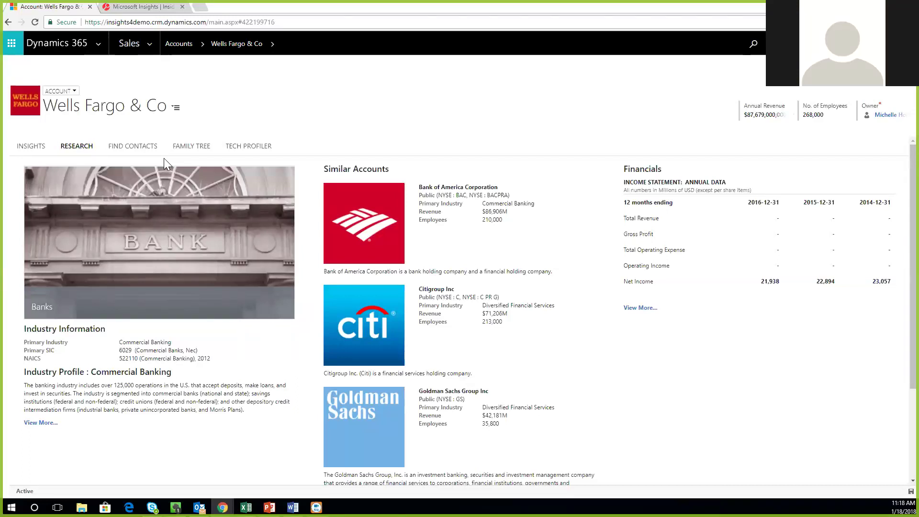
click(187, 150)
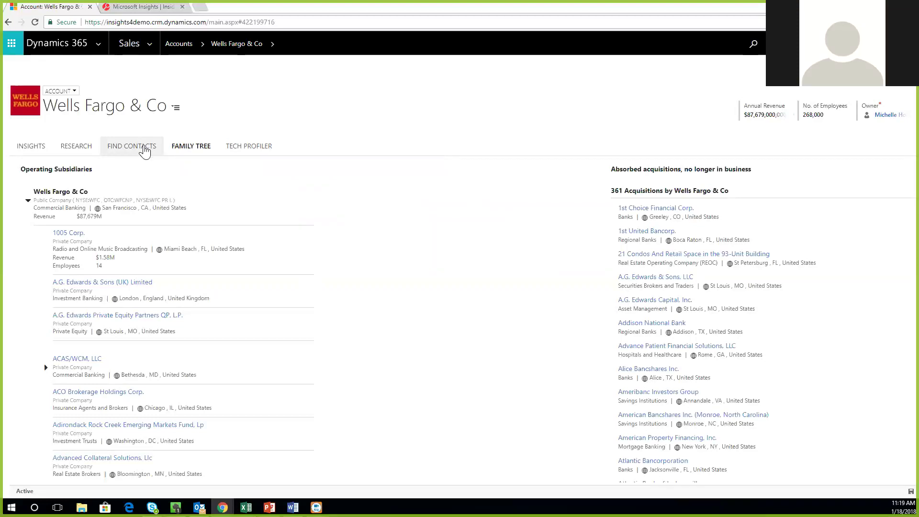
Find contacts for the Wells Fargo & Co account, selecting the first three and opening the options for adding them to the CRM
click(144, 150)
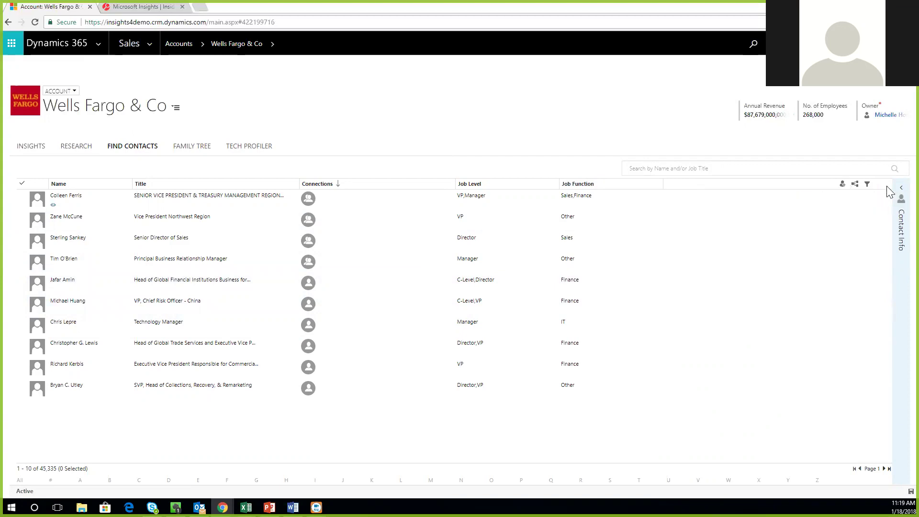
click(867, 185)
click(22, 207)
click(22, 223)
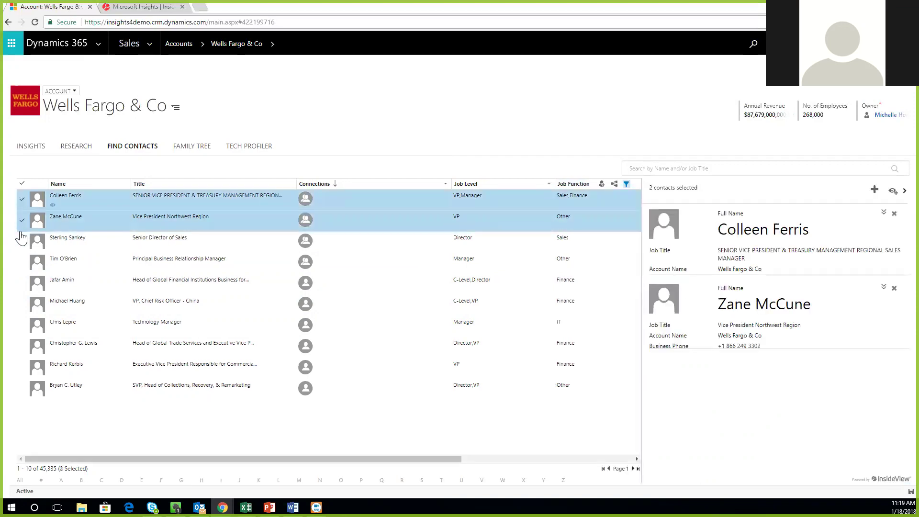
click(21, 243)
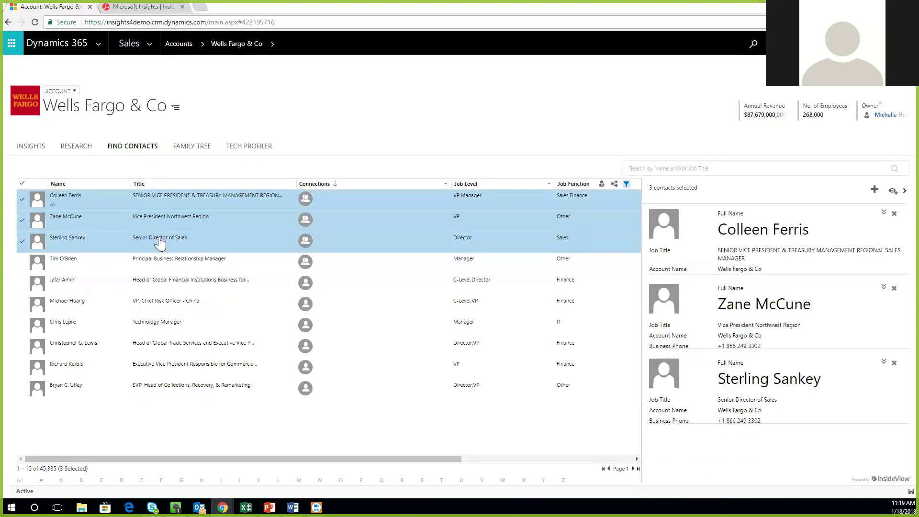
click(874, 193)
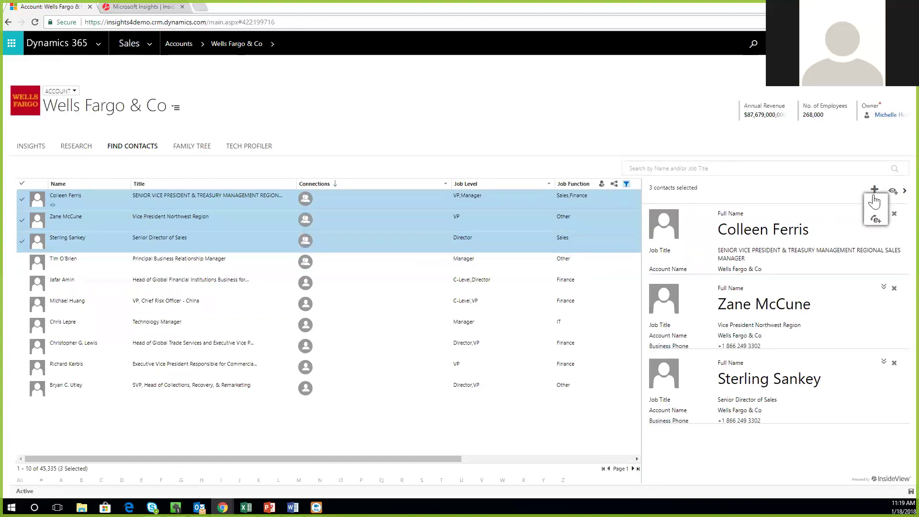
click(876, 219)
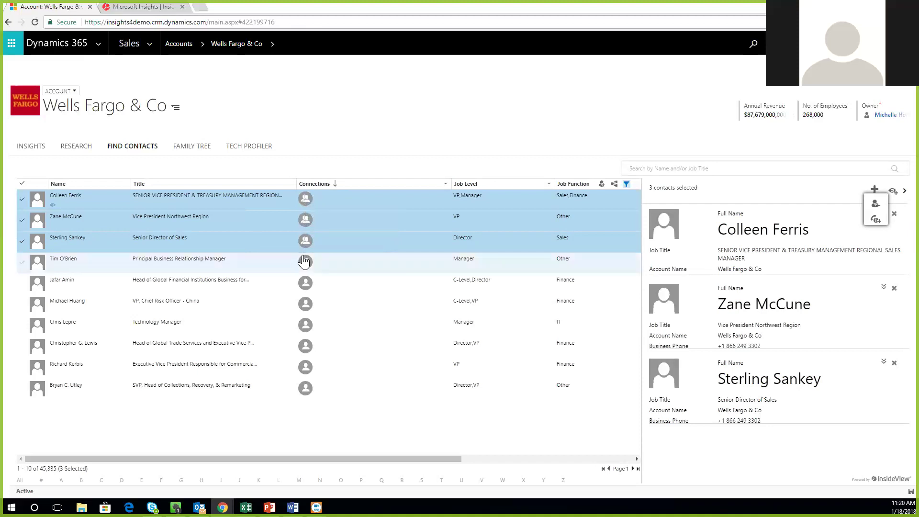
View the connection path to the first contact in the list, and close it
click(314, 201)
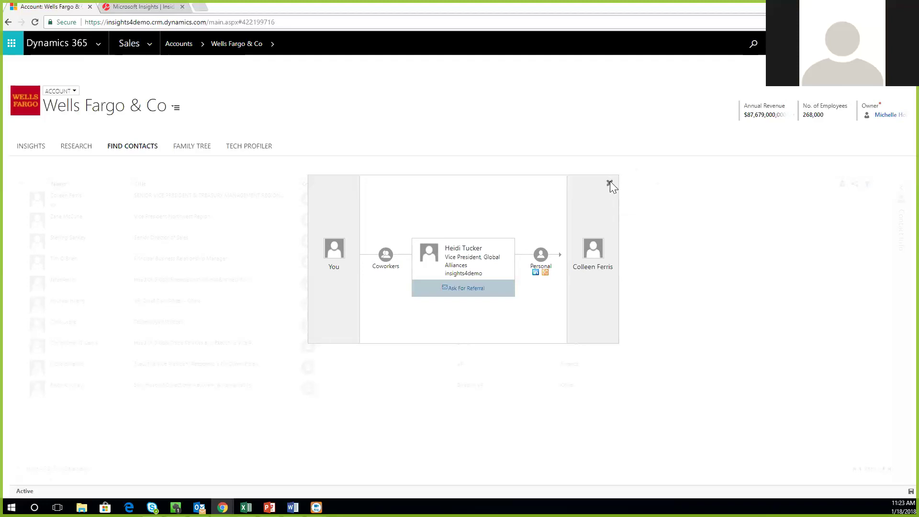
click(609, 183)
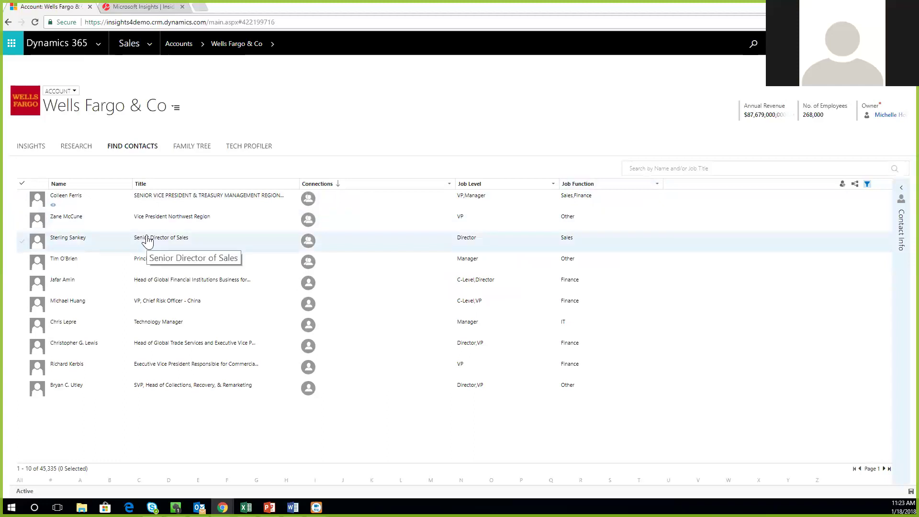
Go to List Build in the Insights area and start a new list
click(152, 49)
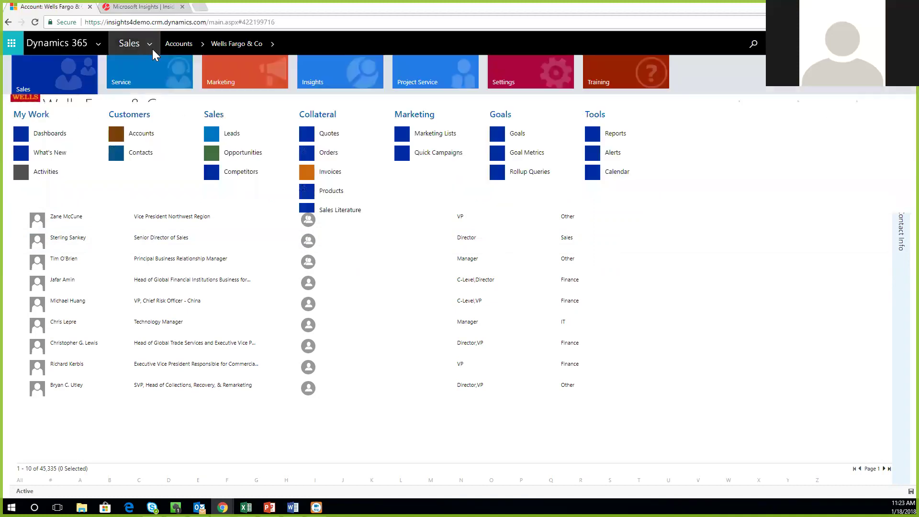
click(351, 78)
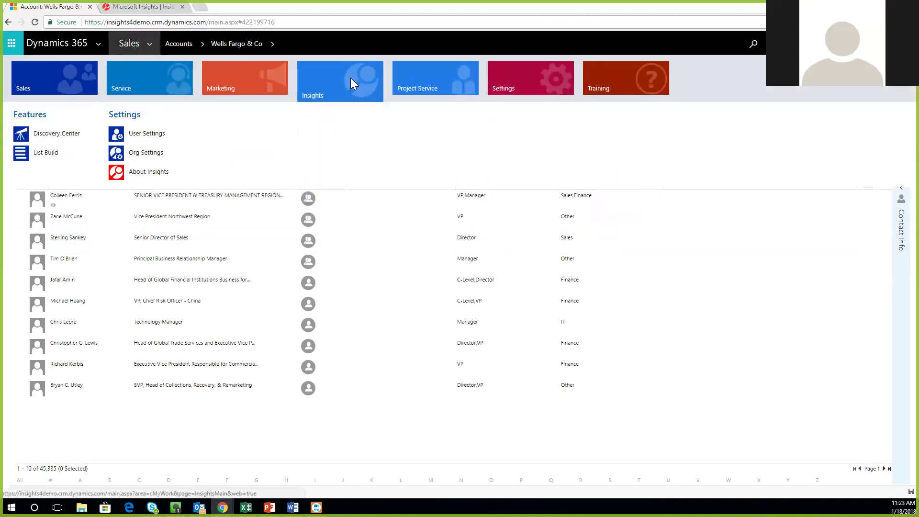
click(65, 155)
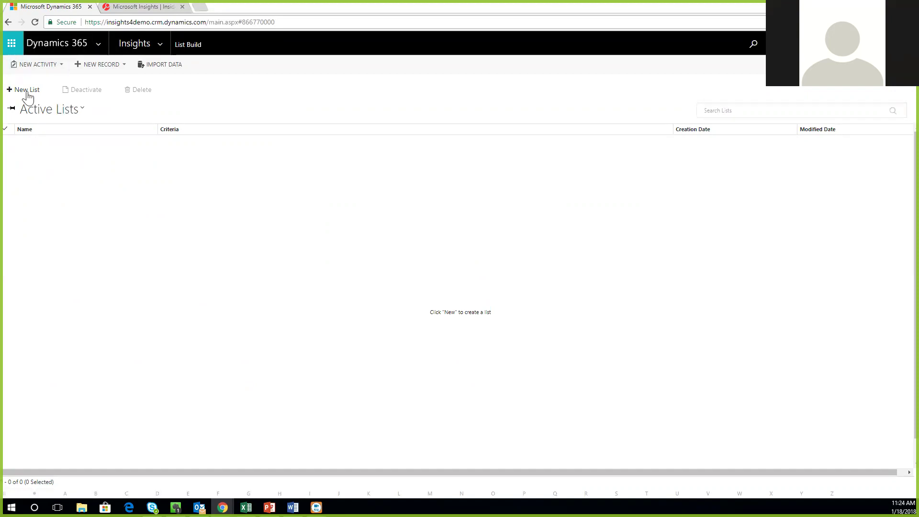
click(28, 94)
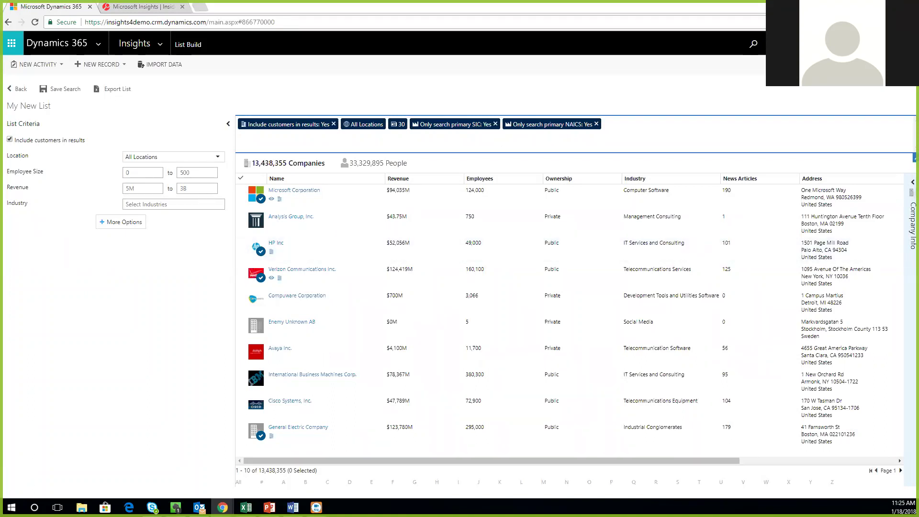
Look through the location choices and the additional filter criteria available for the new list
click(203, 163)
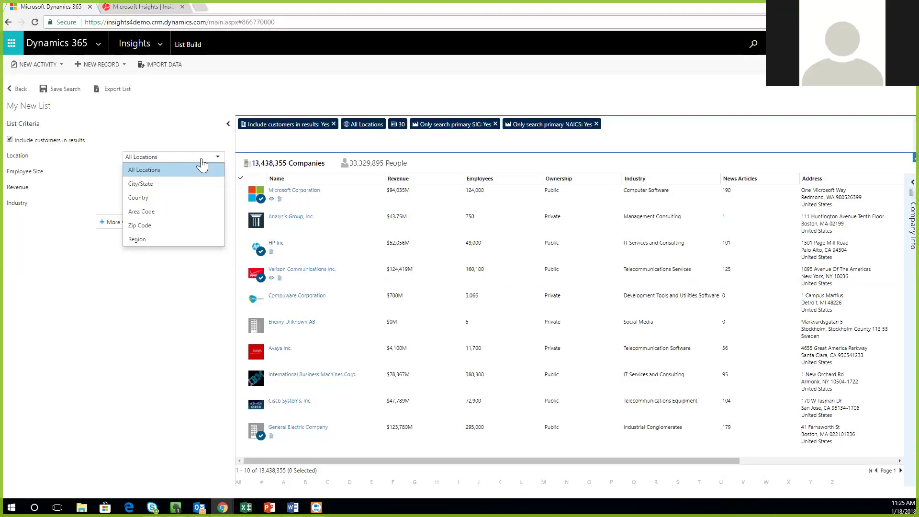
click(142, 325)
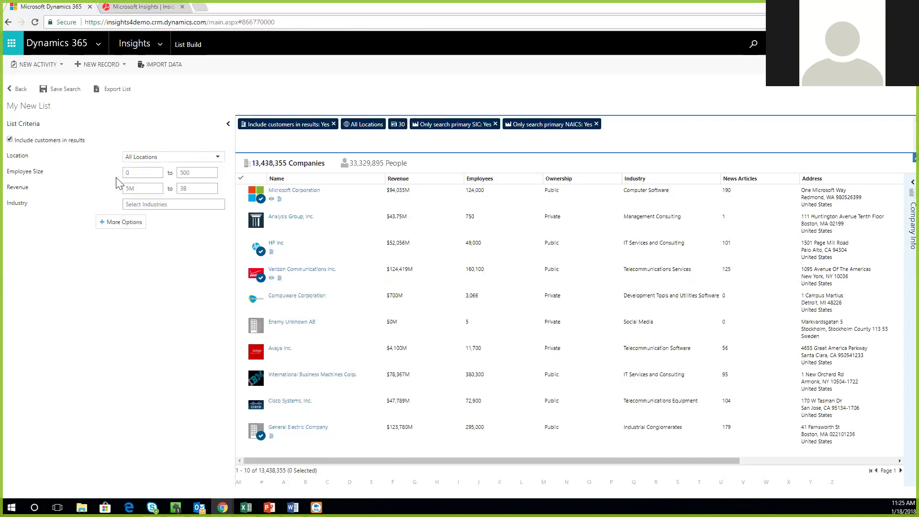
click(116, 226)
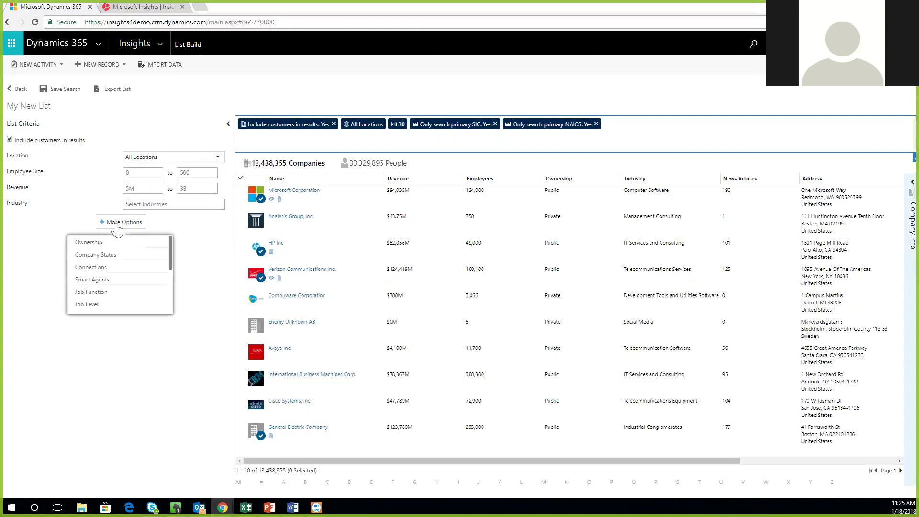
scroll(113, 282, down, 3)
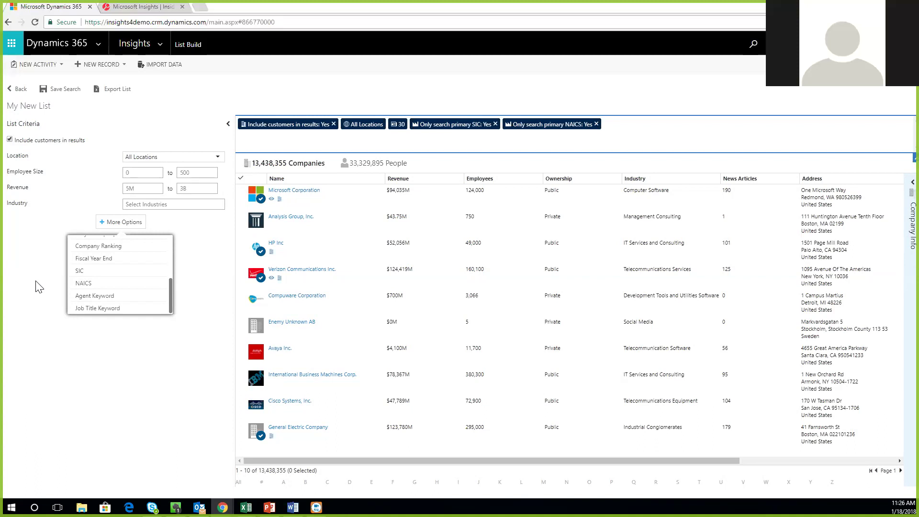
Add Microsoft Corporation, Analysis Group, Inc. and HP Inc from the list results to the CRM as accounts
click(240, 197)
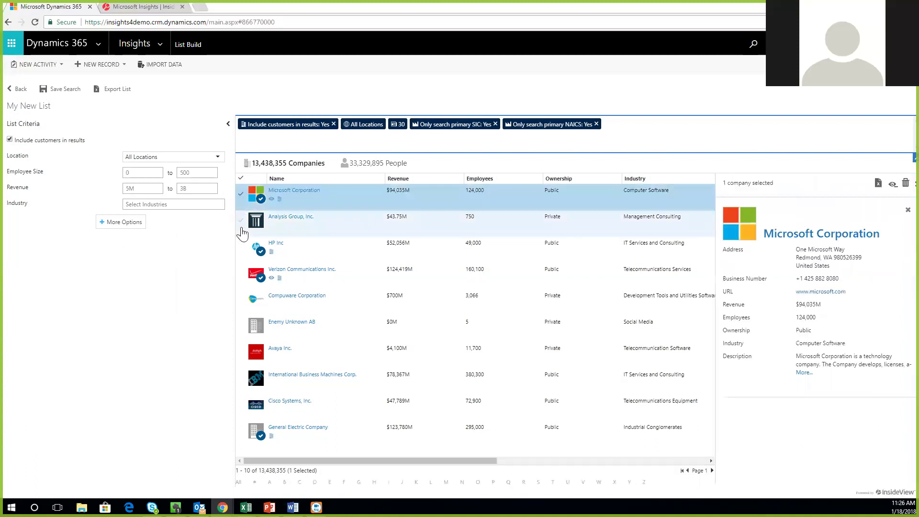
click(241, 225)
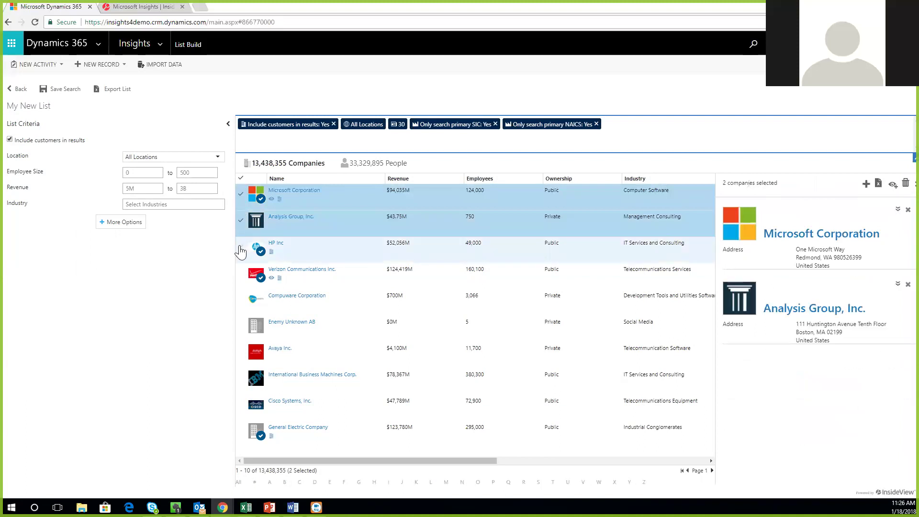
click(241, 251)
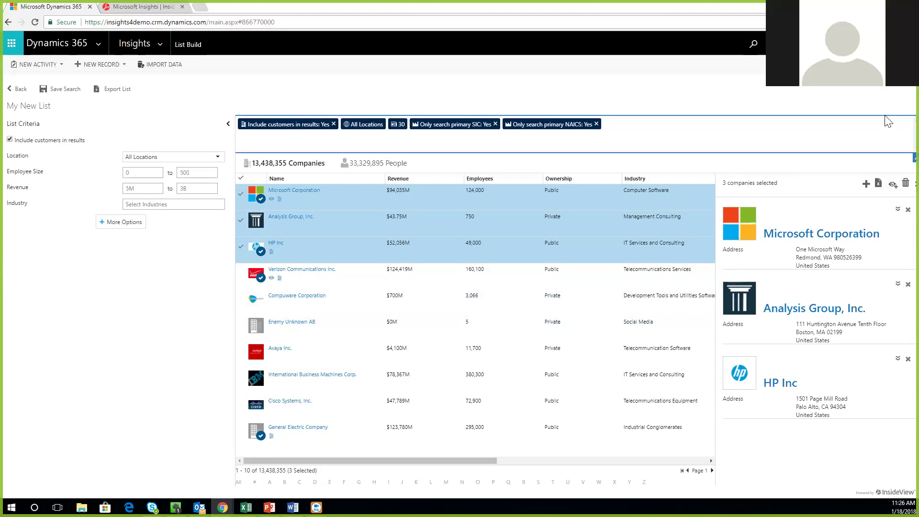
click(867, 184)
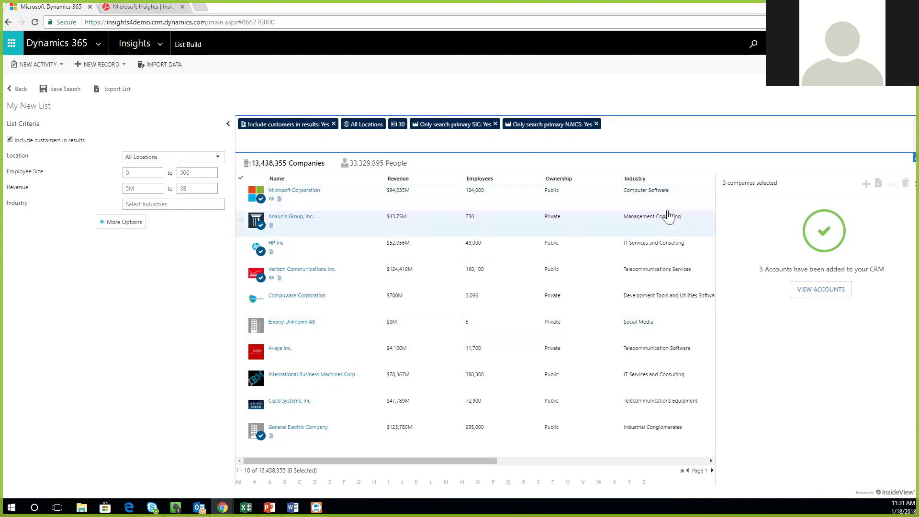
Search the CRM for "wells fargo" and open the Wells Fargo & Co account
click(750, 46)
text(wells f)
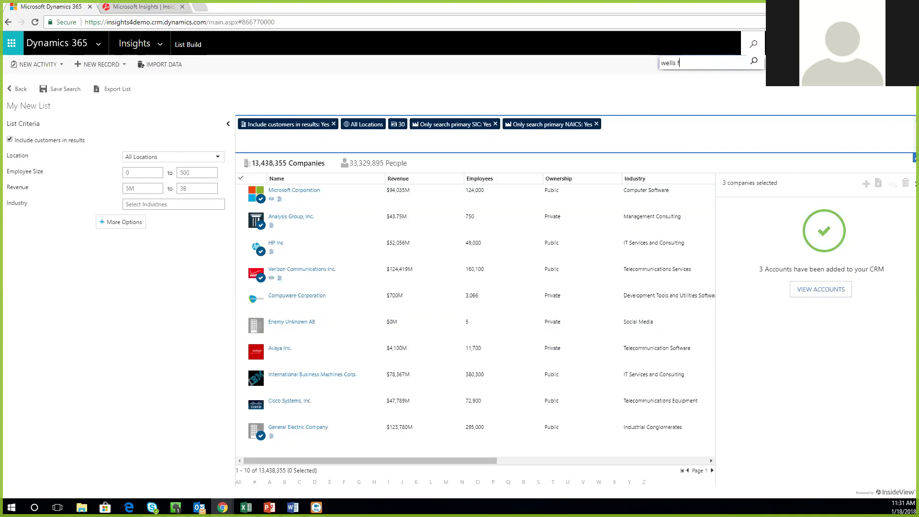
text(argo)
key(Return)
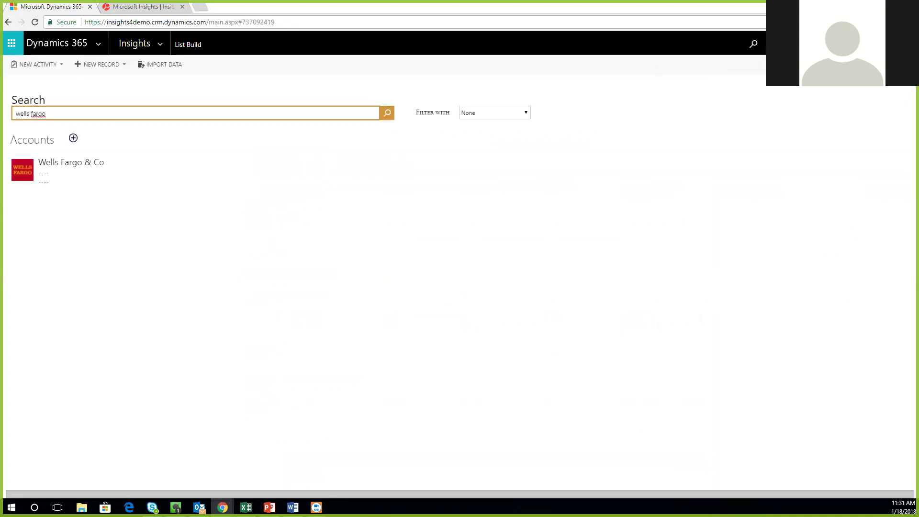
click(56, 173)
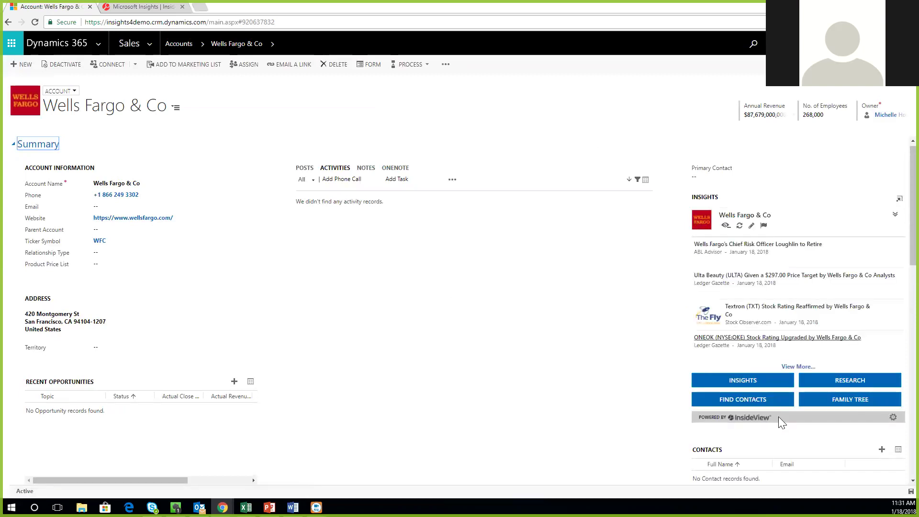
Find contacts for Wells Fargo & Co, select the first two people in the list, and show the options for adding them to the CRM
click(768, 408)
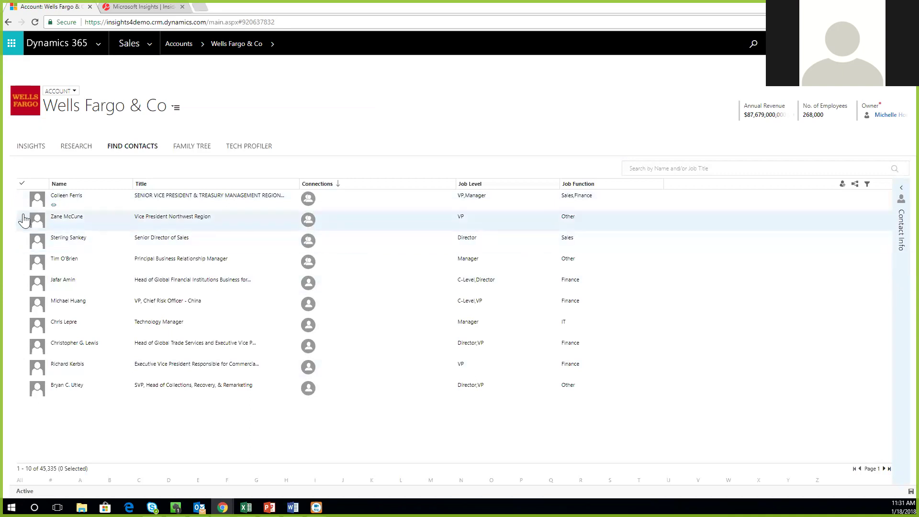
click(22, 199)
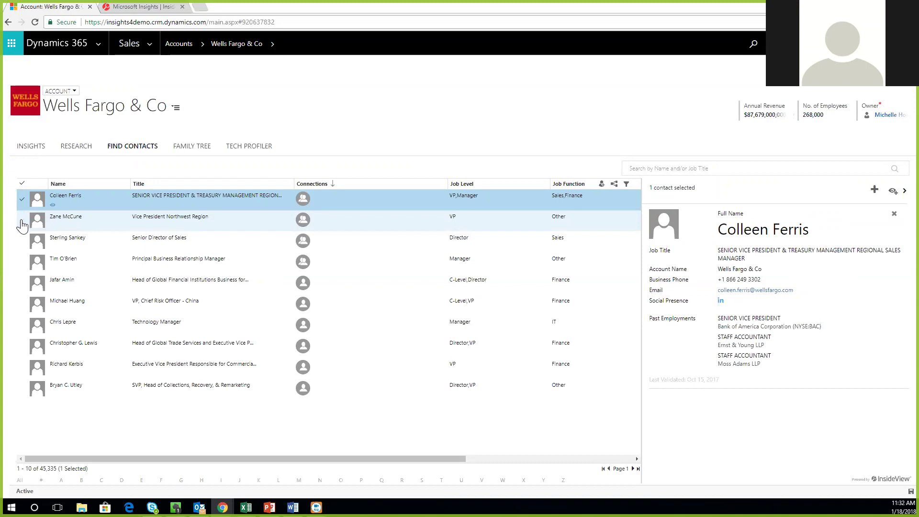
click(22, 223)
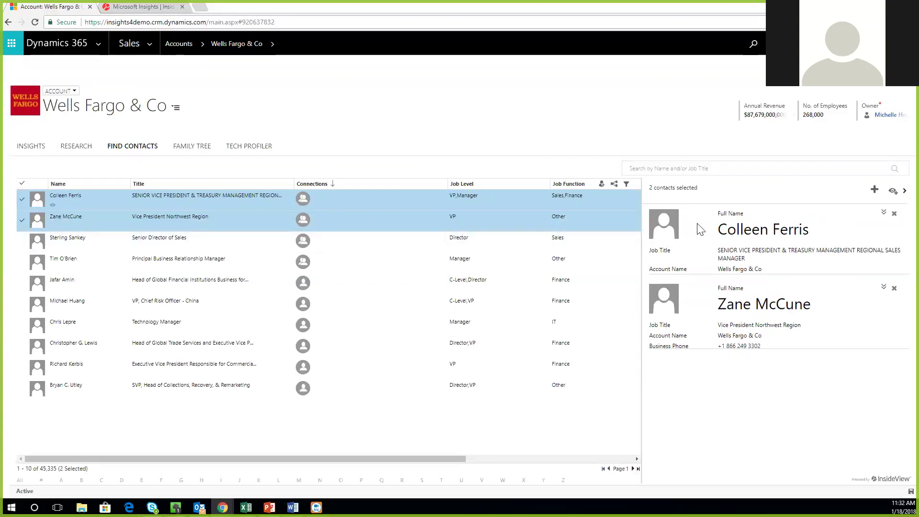
click(878, 196)
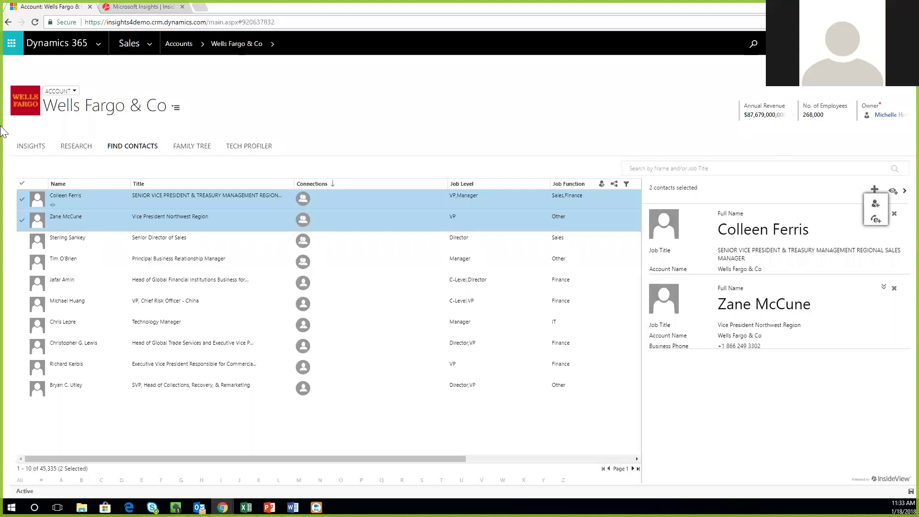
Review the Insights User Settings, covering a blank custom agent form under Company Insights, the Watchlists and the Connections overview
click(150, 50)
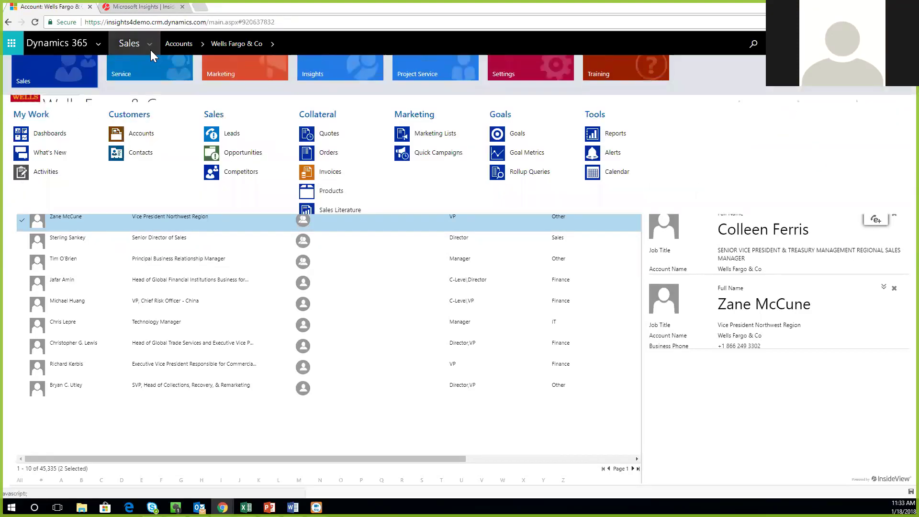
click(325, 75)
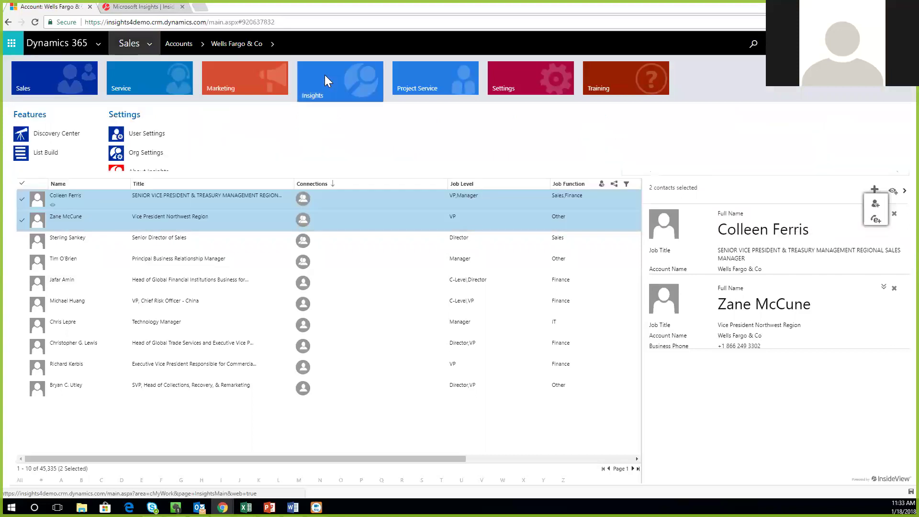
click(140, 134)
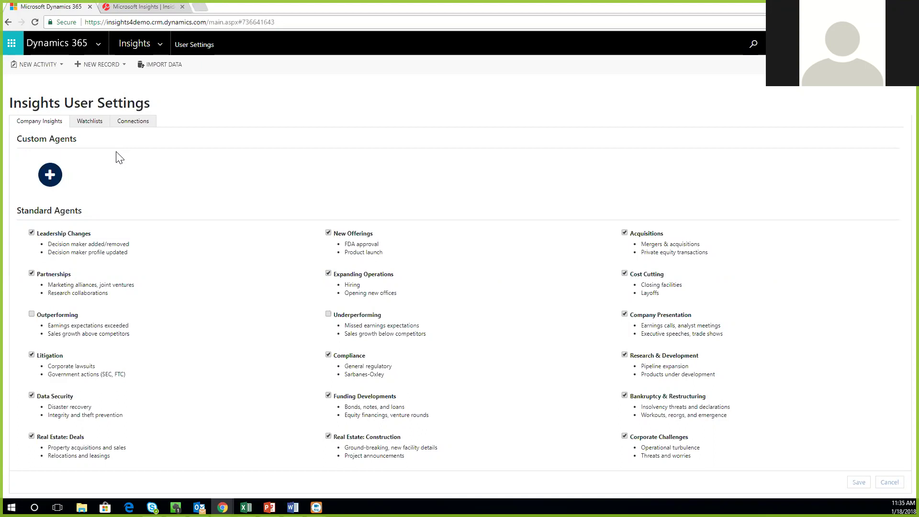
click(50, 183)
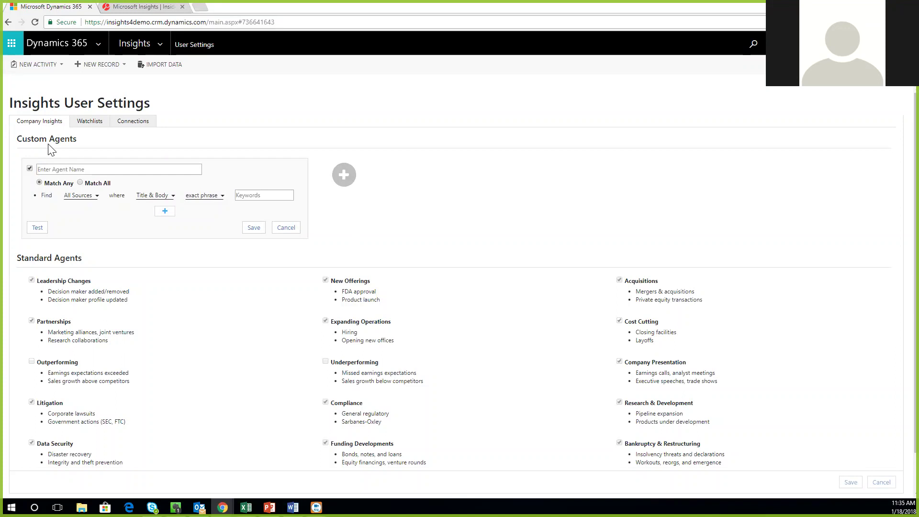
click(91, 122)
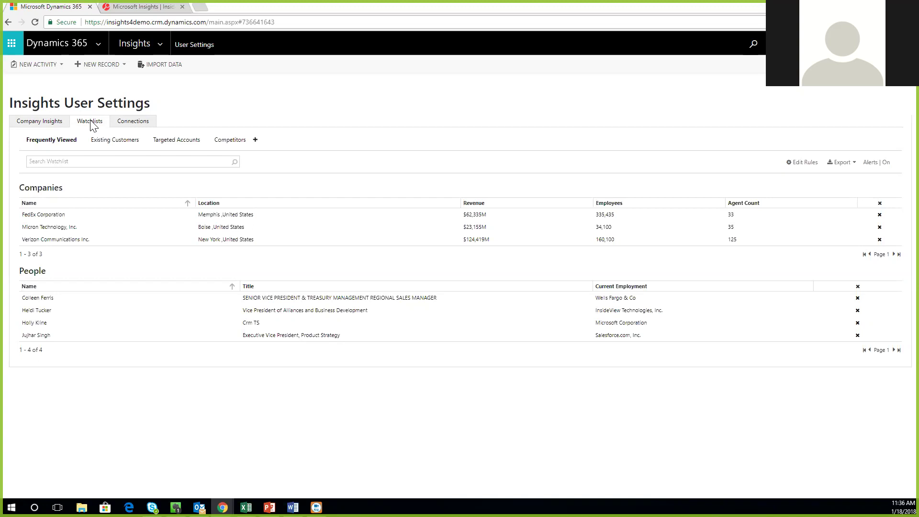
click(123, 127)
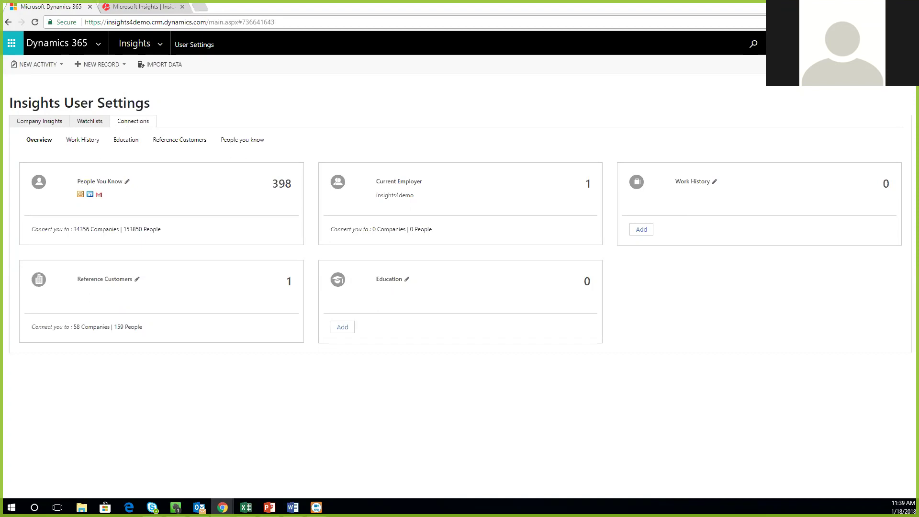
Go to the dashboards in the Sales area and switch to the Sales Activity Dashboard
click(100, 48)
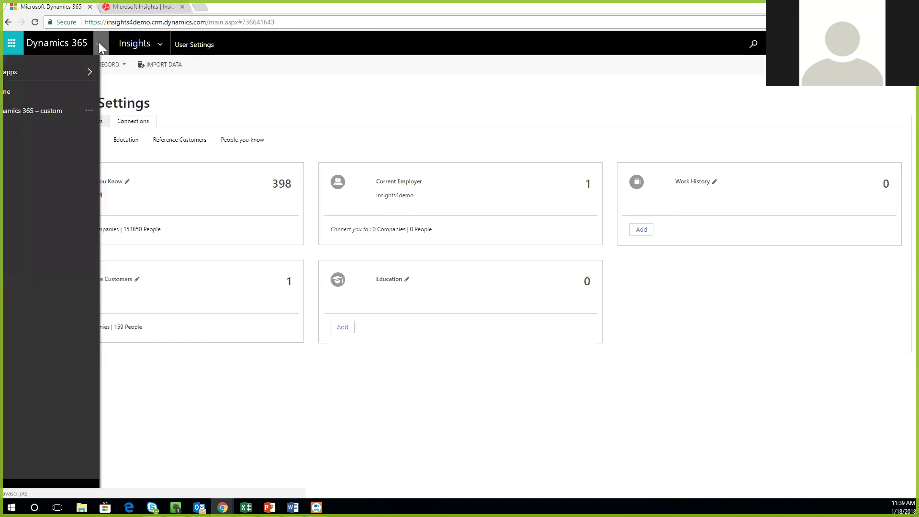
click(158, 47)
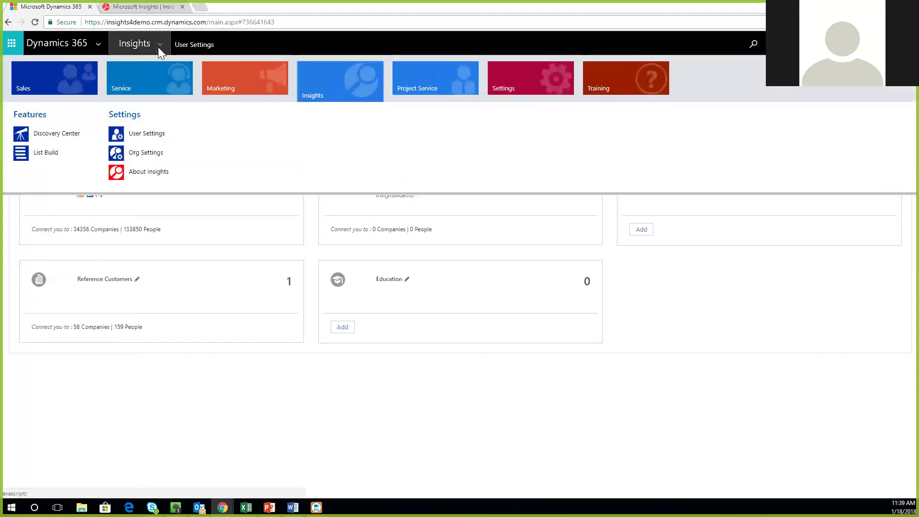
click(60, 88)
click(53, 135)
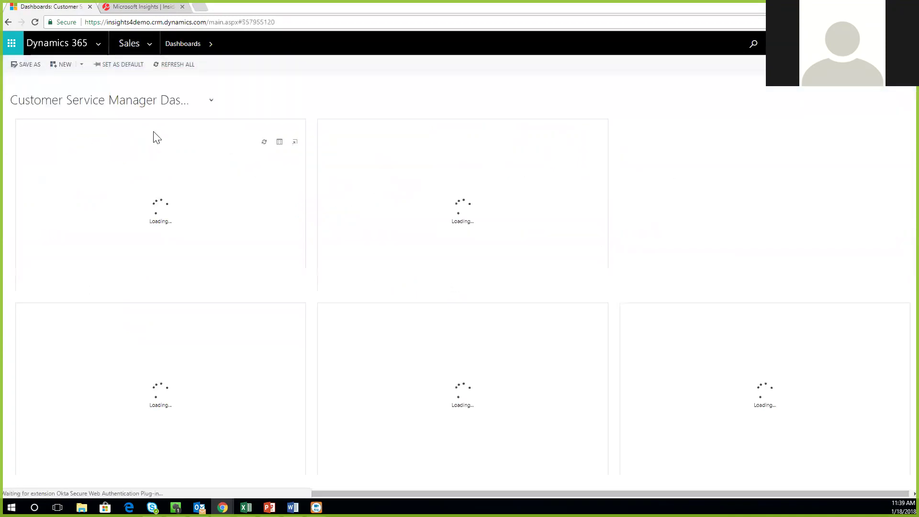
click(212, 101)
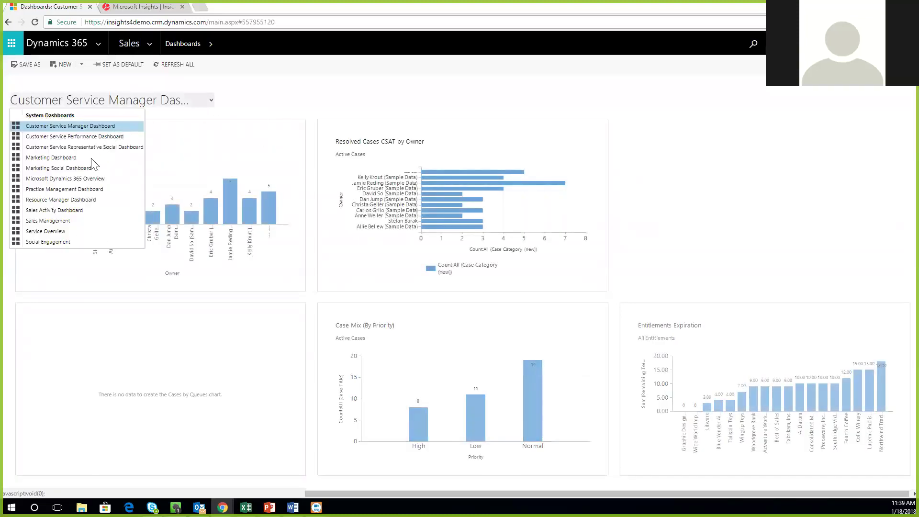
click(68, 211)
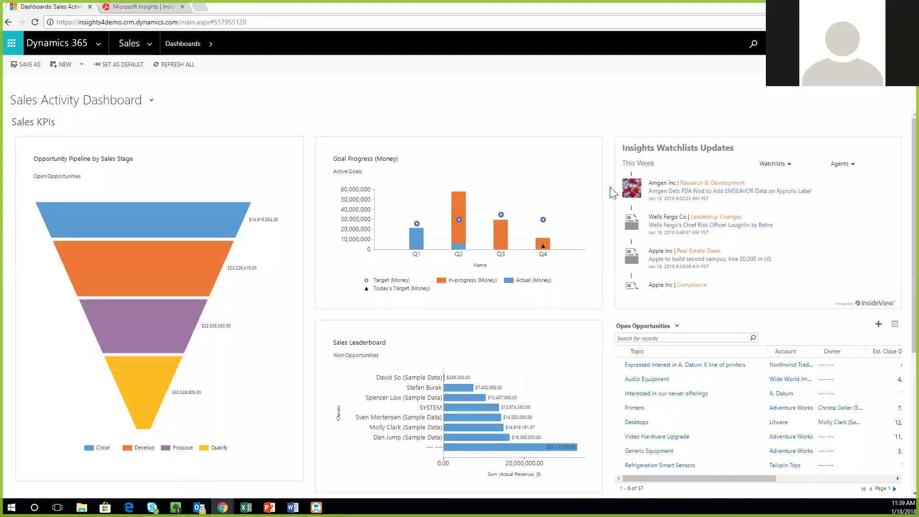
Check the watchlist choices in Insights Watchlists Updates and filter the news by the Expanding Operations and Leadership Changes agents
scroll(613, 192, down, 1)
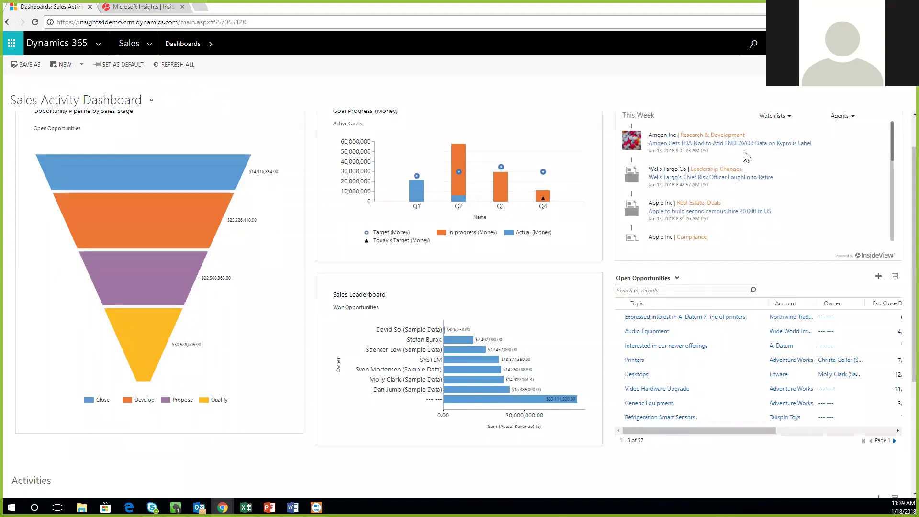
click(790, 117)
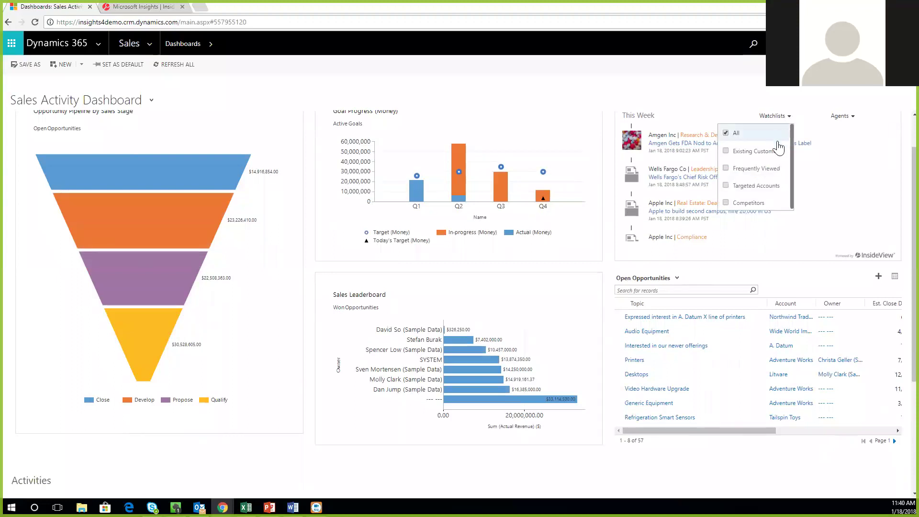
click(852, 117)
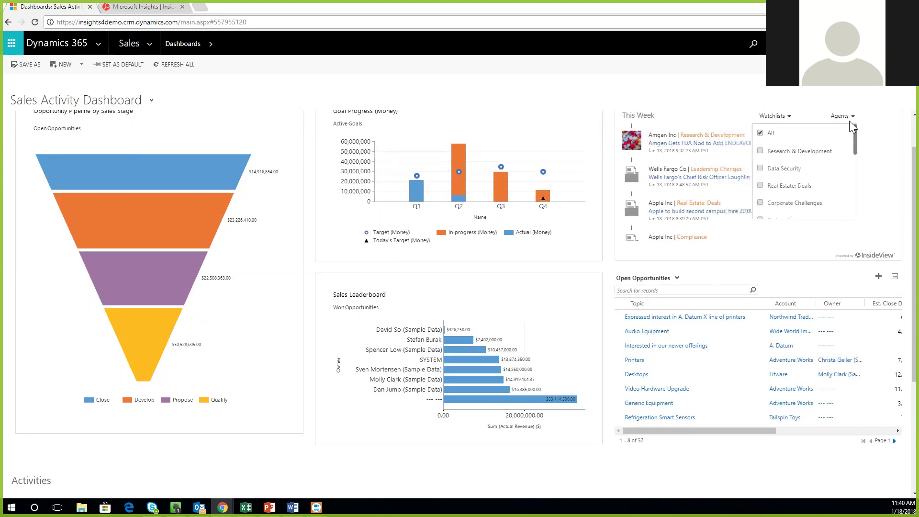
scroll(829, 172, down, 3)
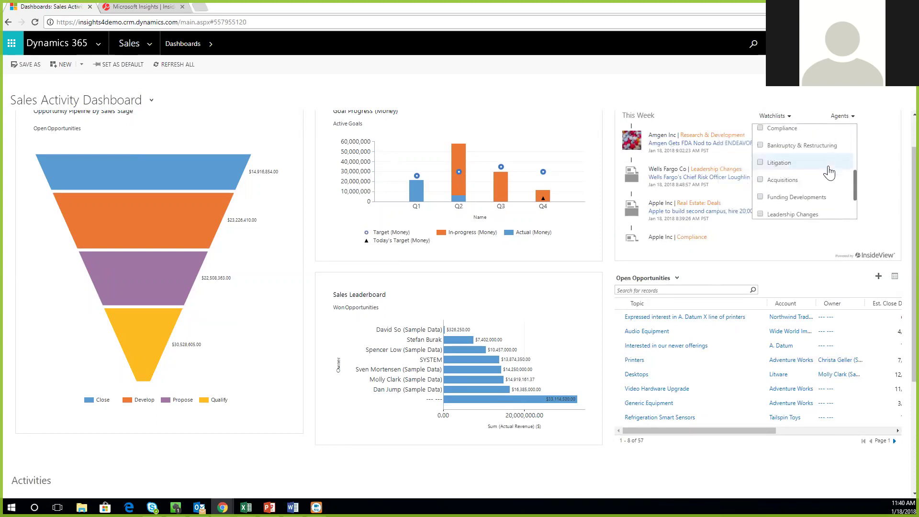
scroll(825, 168, down, 3)
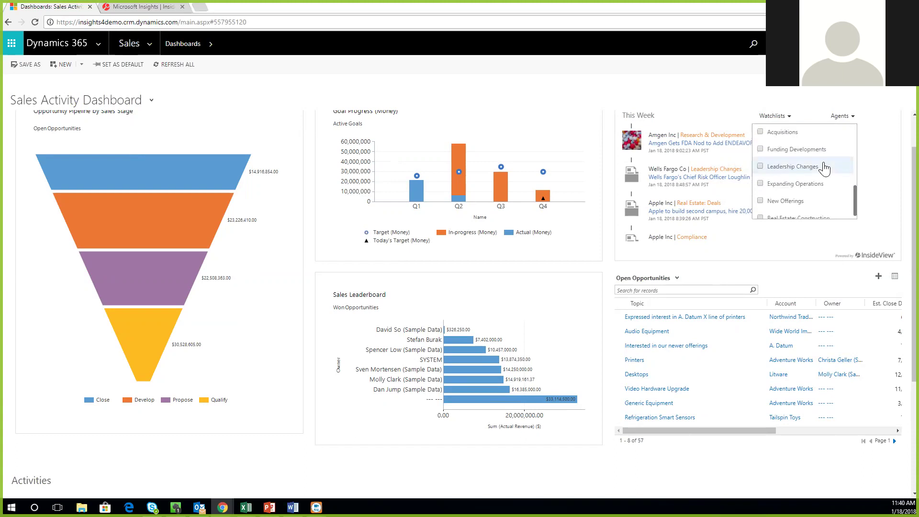
click(760, 185)
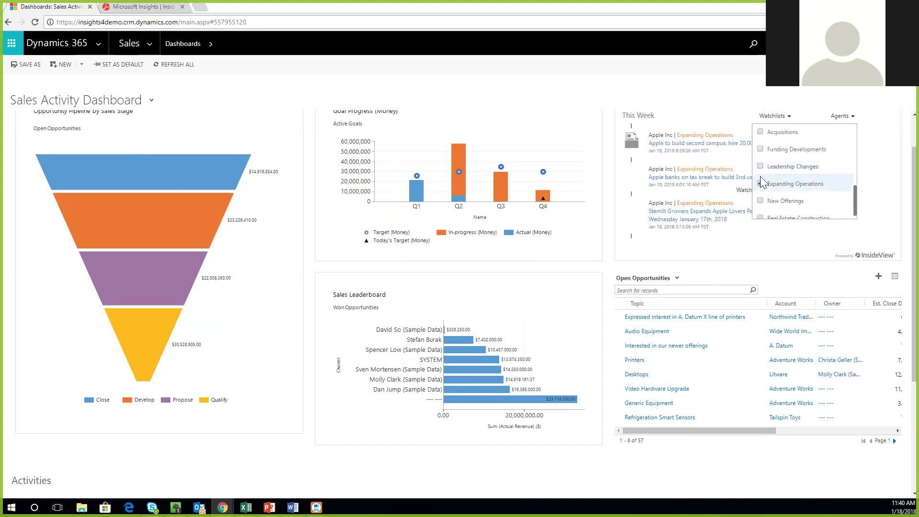
click(760, 166)
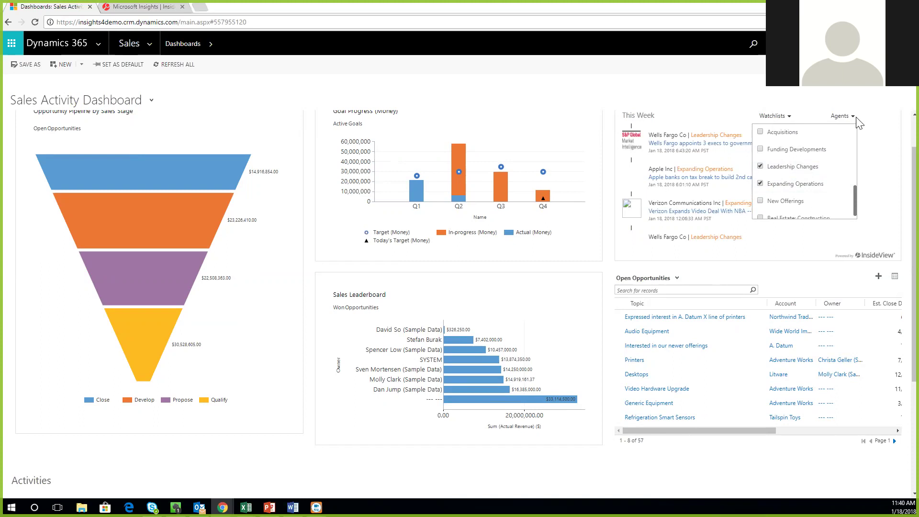
click(828, 123)
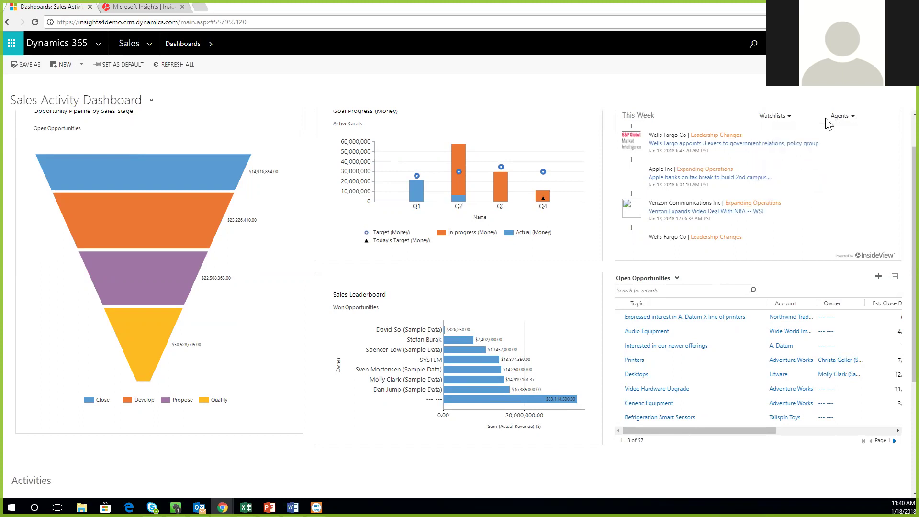
scroll(797, 160, down, 1)
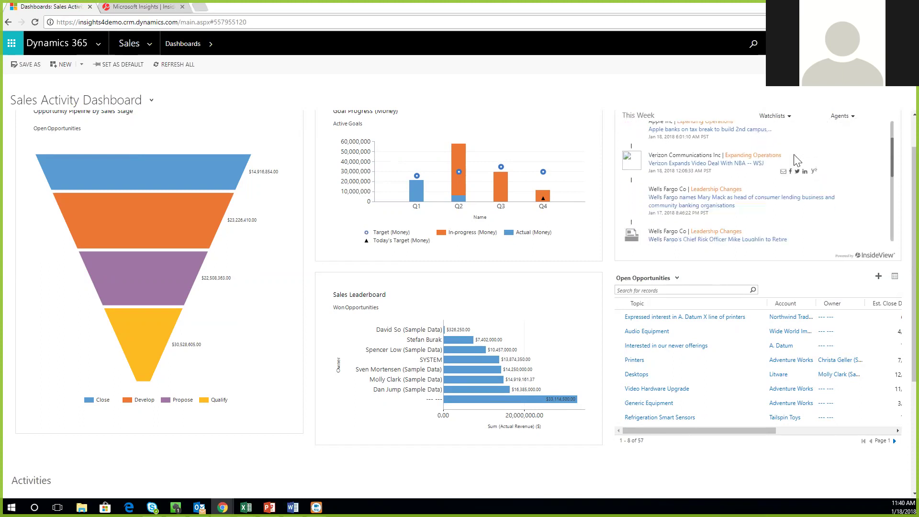
scroll(797, 159, up, 1)
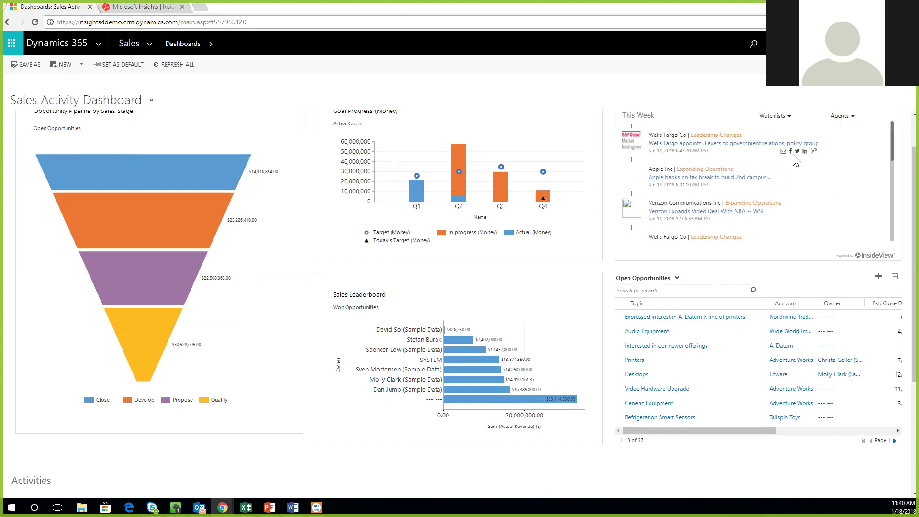
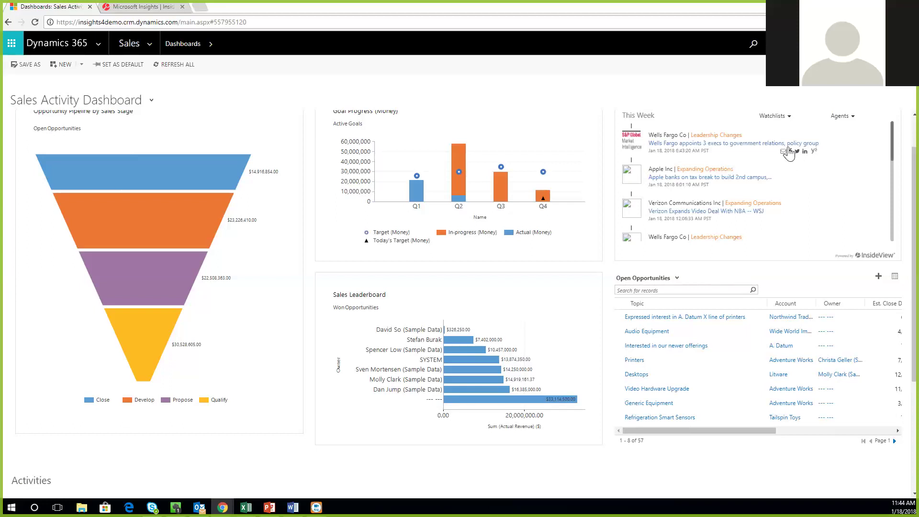
View the resources on InsideView's Microsoft Insights page and open insideview.com in a new browser tab
click(138, 8)
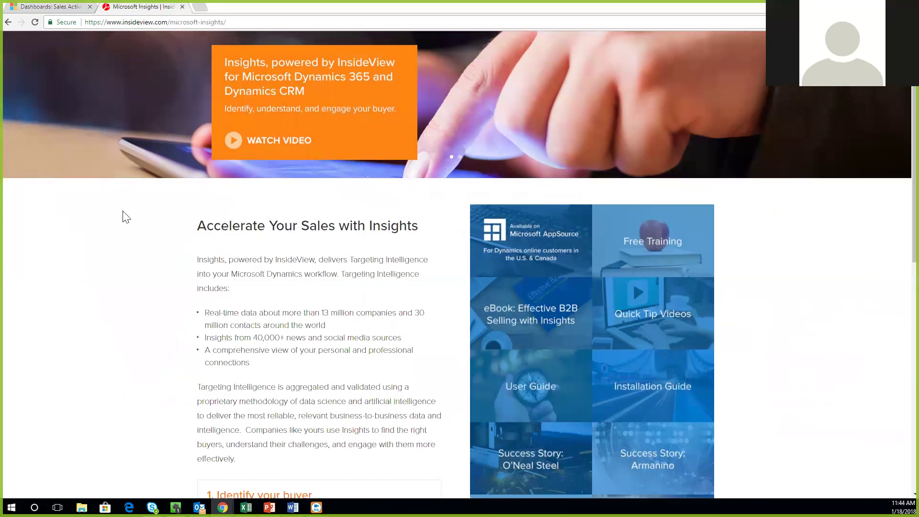
scroll(123, 215, down, 1)
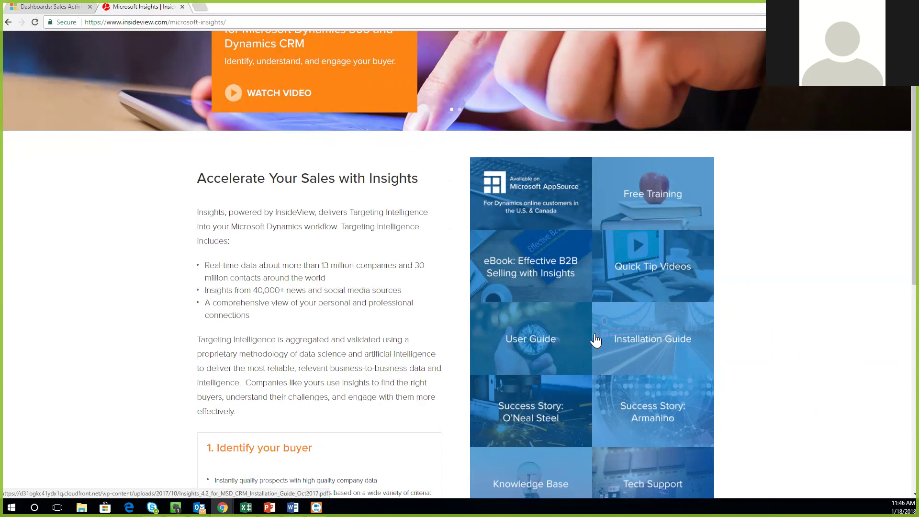
click(204, 10)
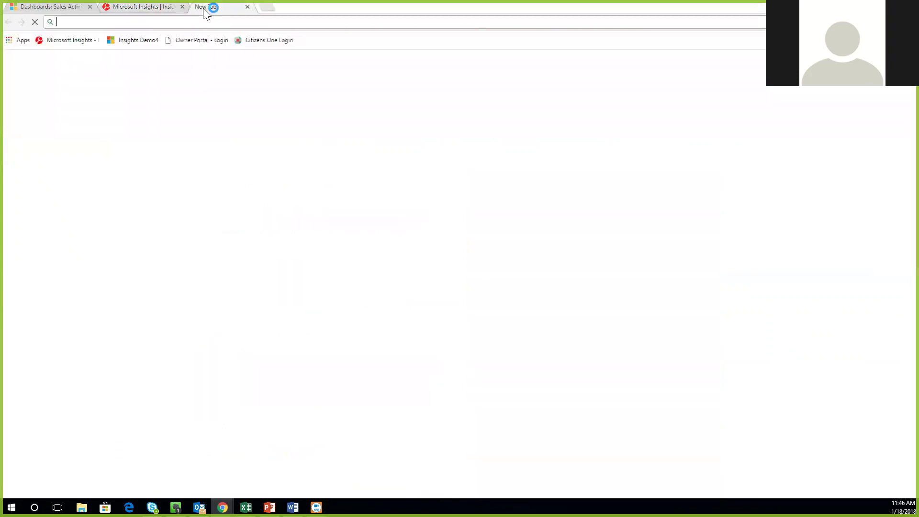
text(insid)
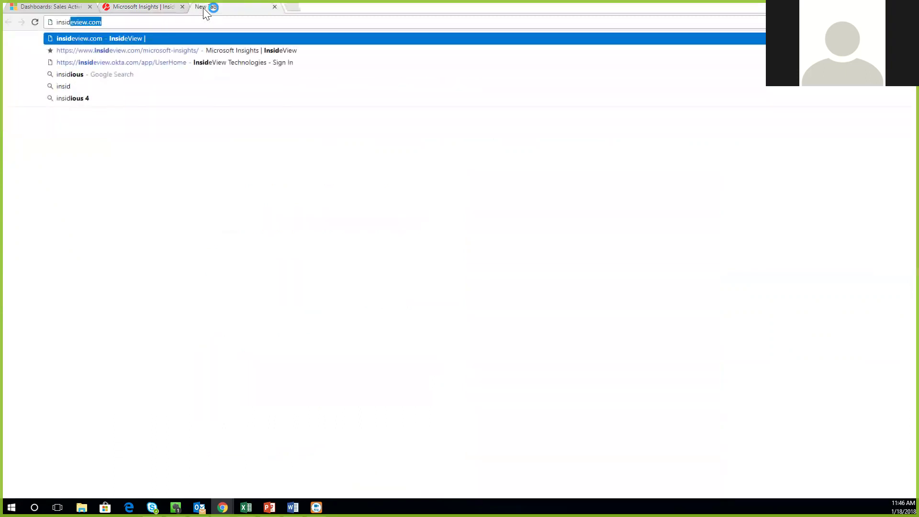
key(Return)
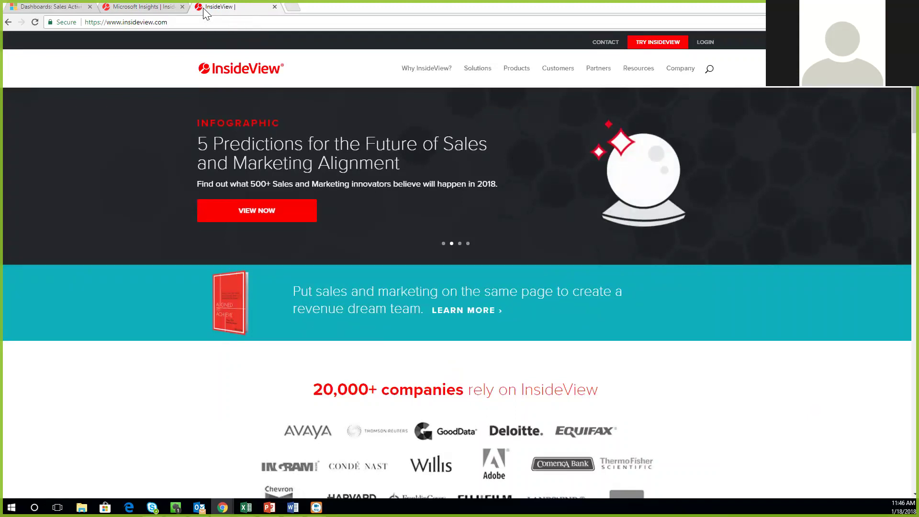
mouse_move(485, 79)
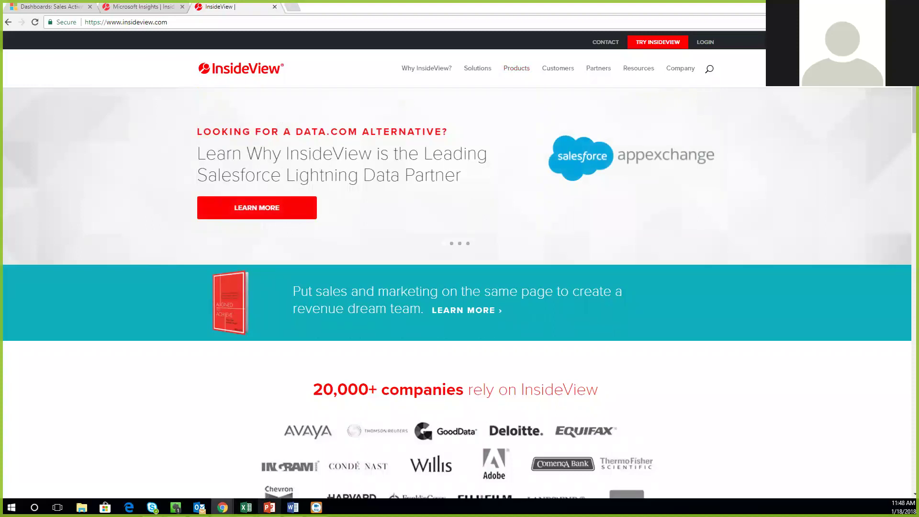
Switch to the PowerPoint presentation and start the slide show from slide 8, the contact details slide
click(269, 507)
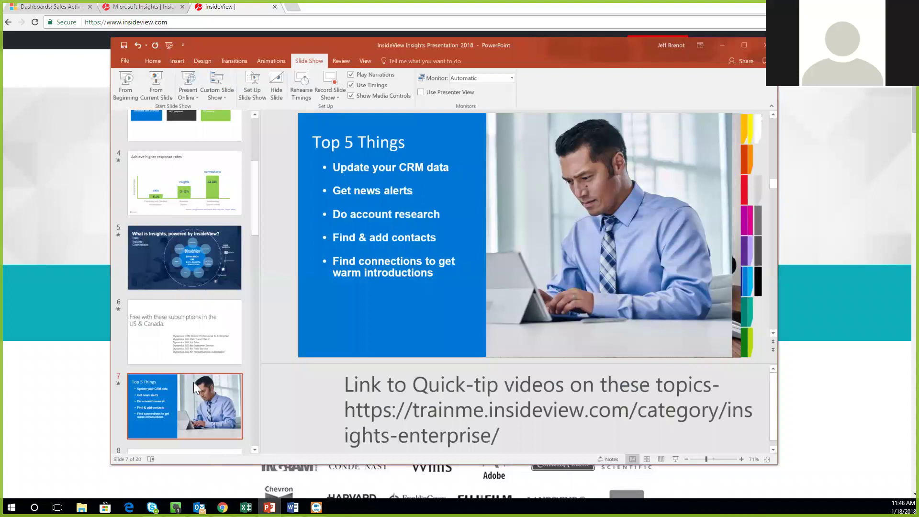
key(Down)
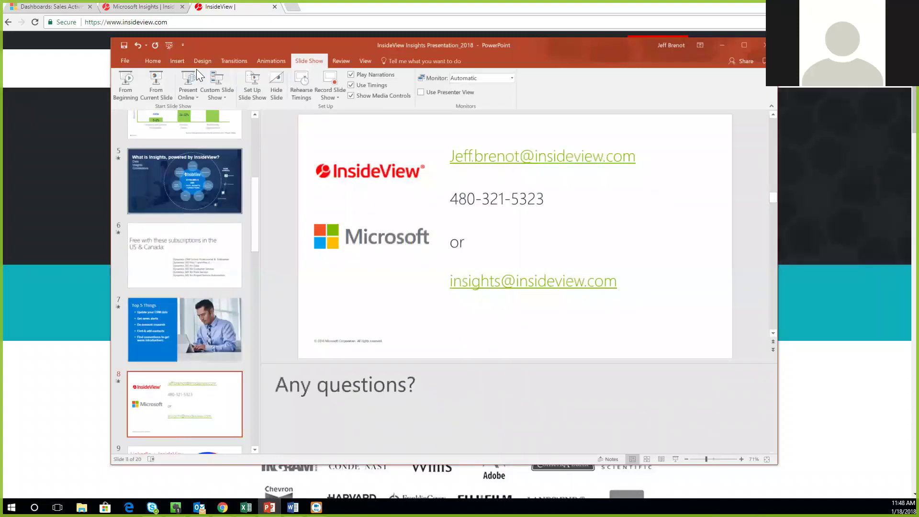
click(162, 77)
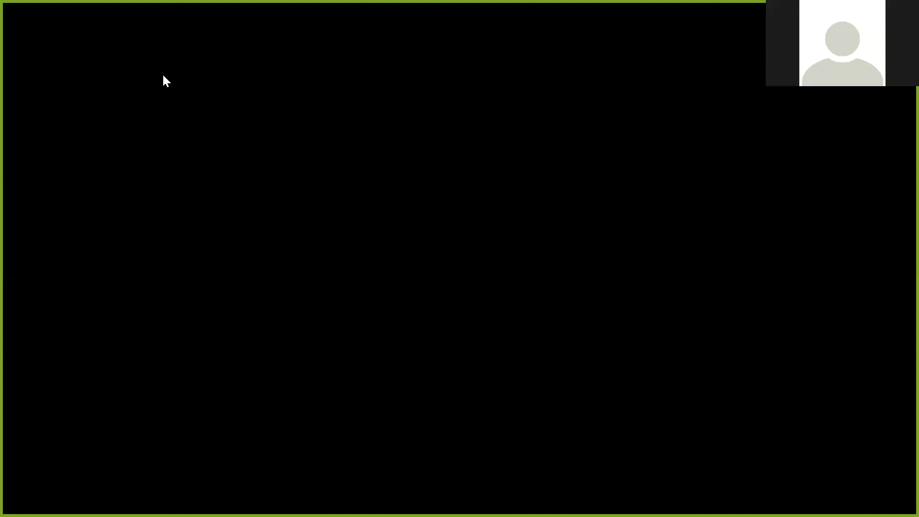